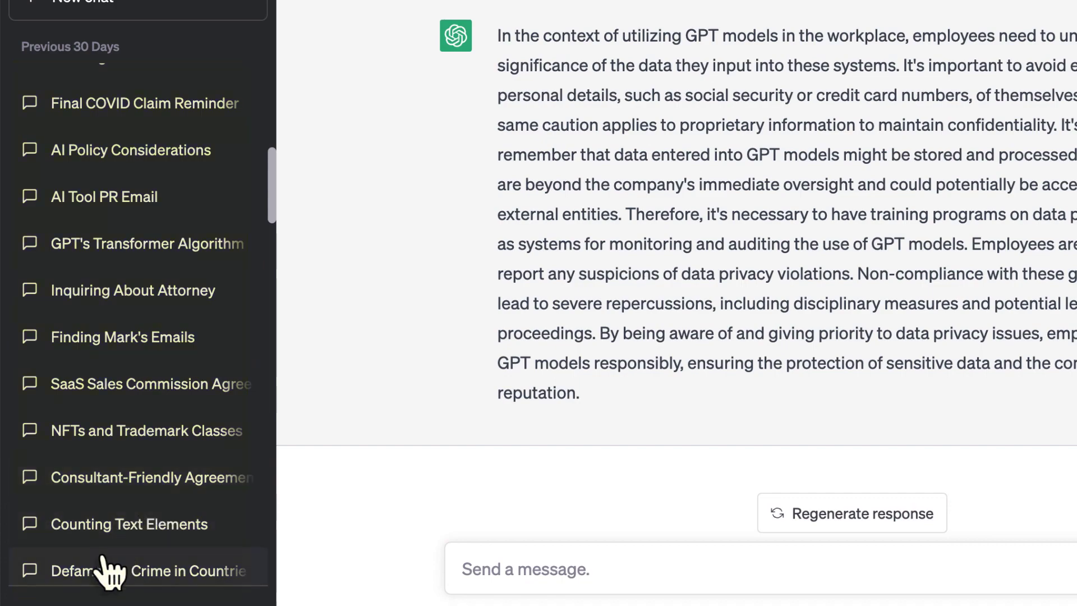
Step: Open ChatGPT Settings on the Data controls section from the account menu
click(113, 600)
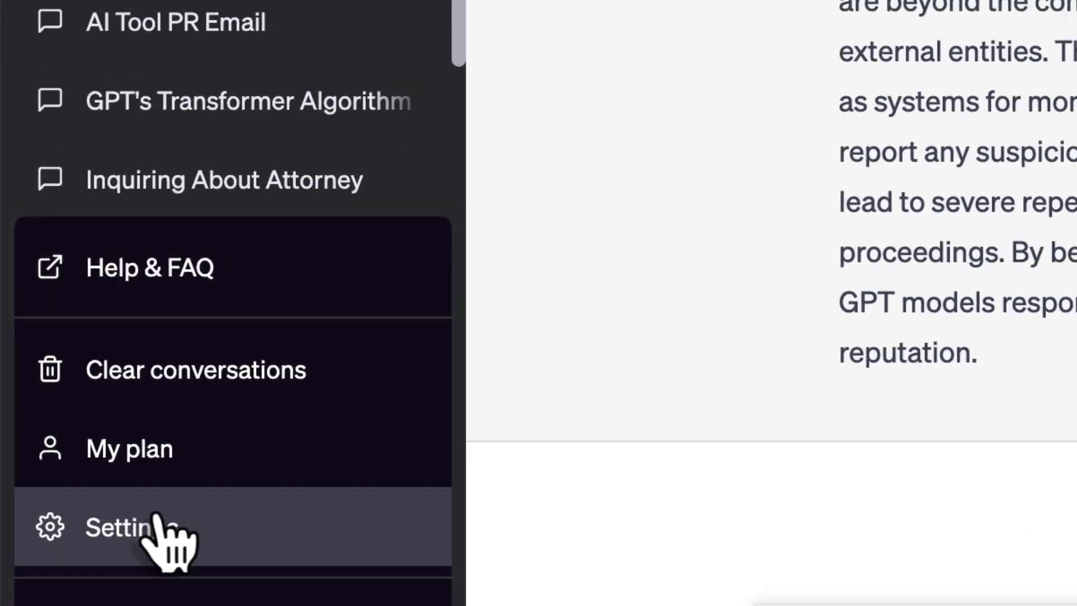
click(156, 517)
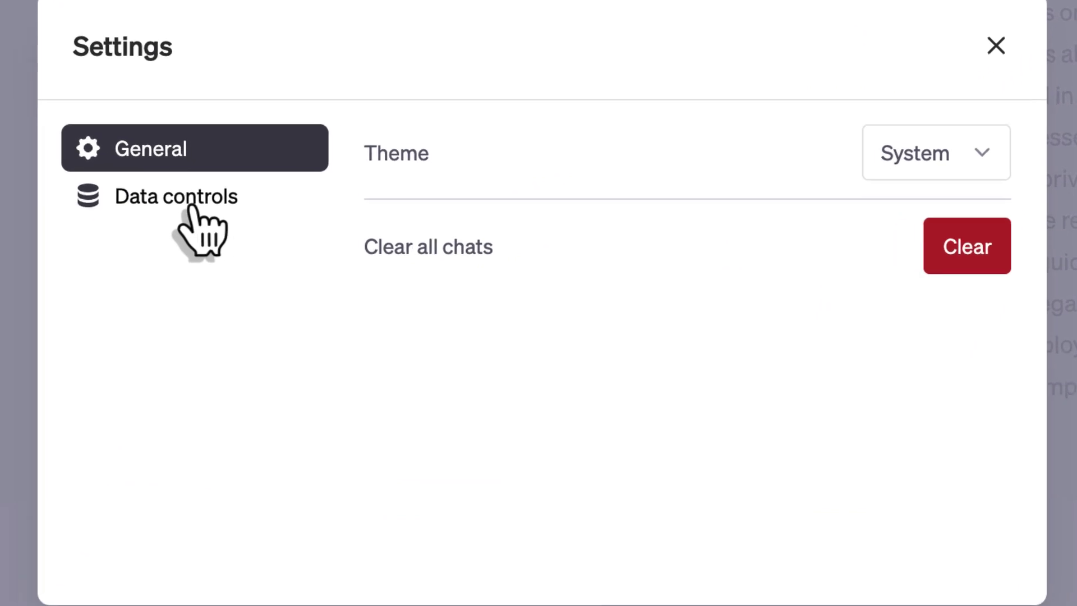
click(370, 229)
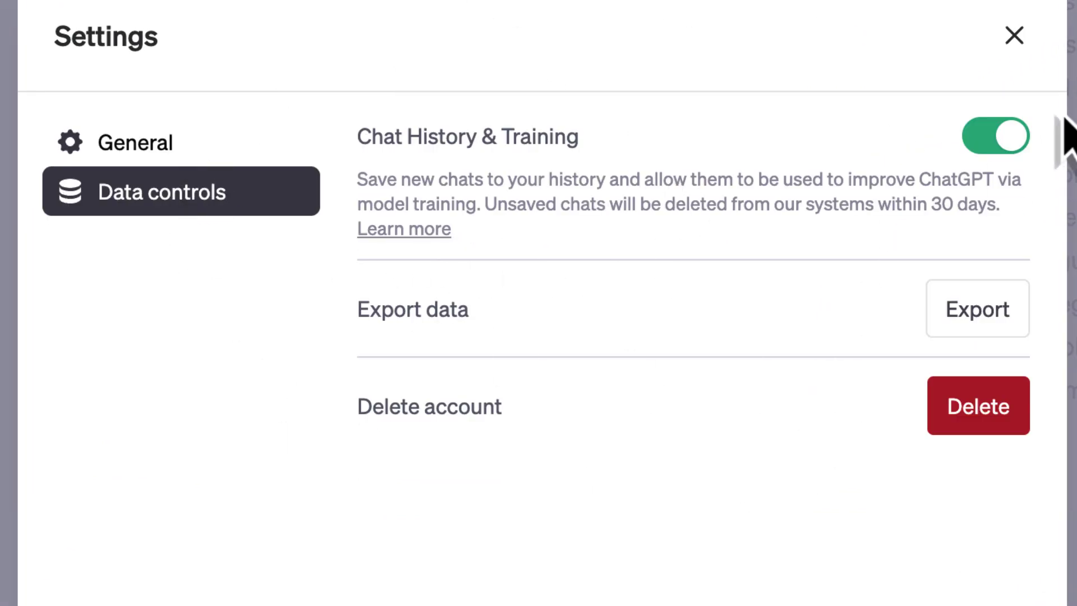
Step: Switch the Chat History & Training toggle off
click(984, 139)
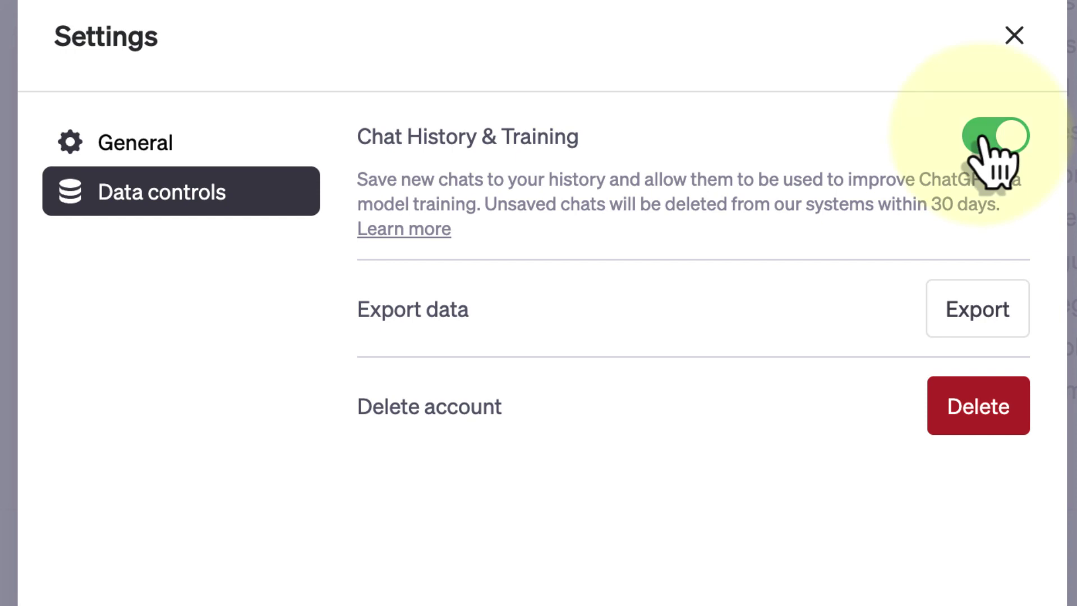
click(982, 139)
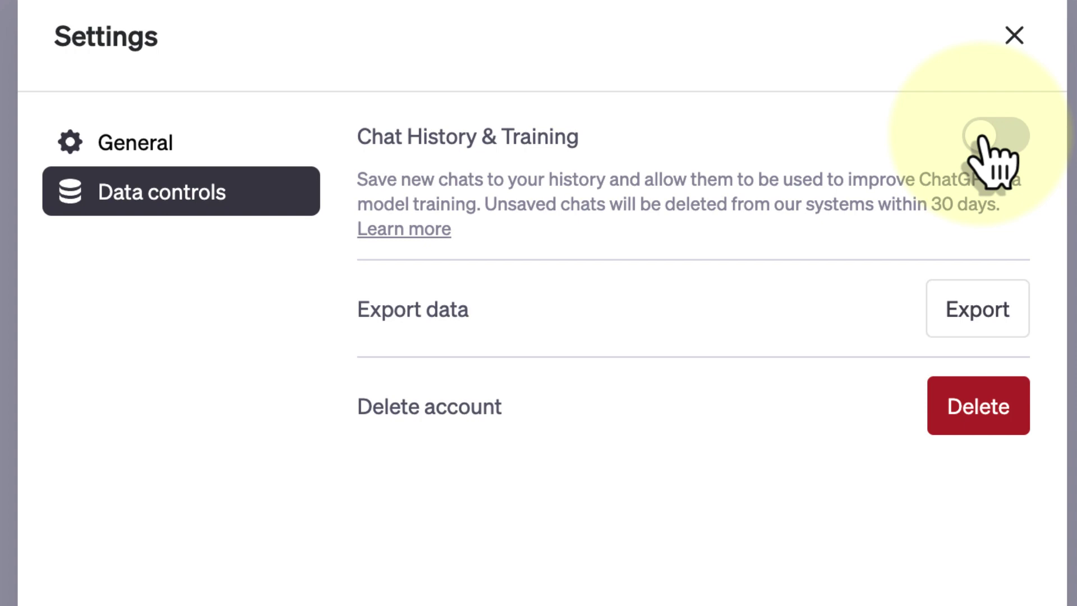
click(984, 139)
click(984, 139)
click(984, 139)
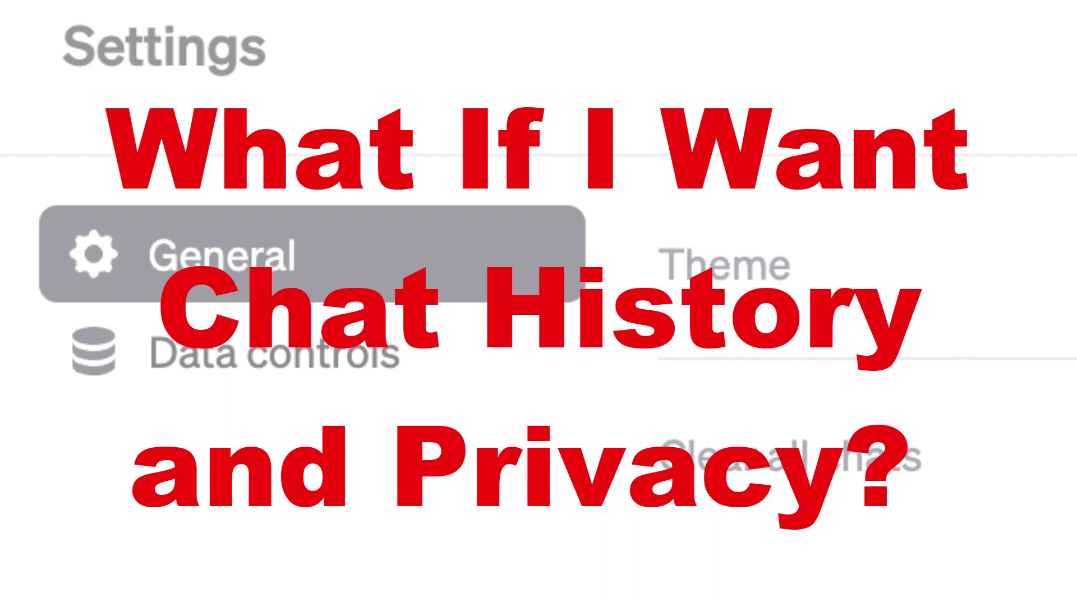
Step: Open the Data Controls FAQ and read its answers on history, exporting data and deleting accounts
click(241, 376)
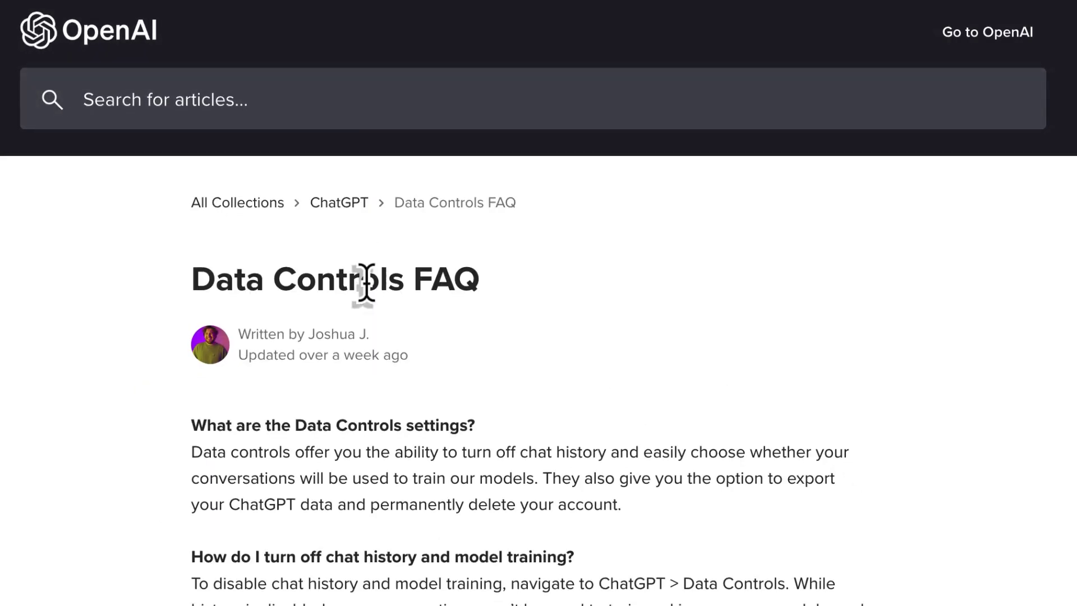
scroll(365, 283, down, 2)
scroll(366, 283, down, 5)
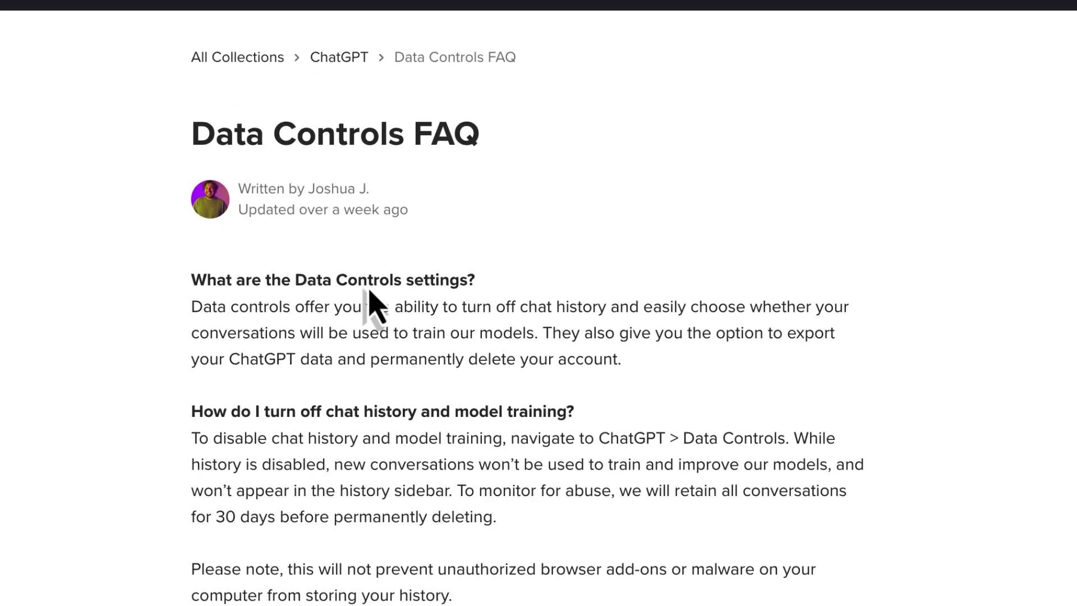
scroll(366, 283, down, 1)
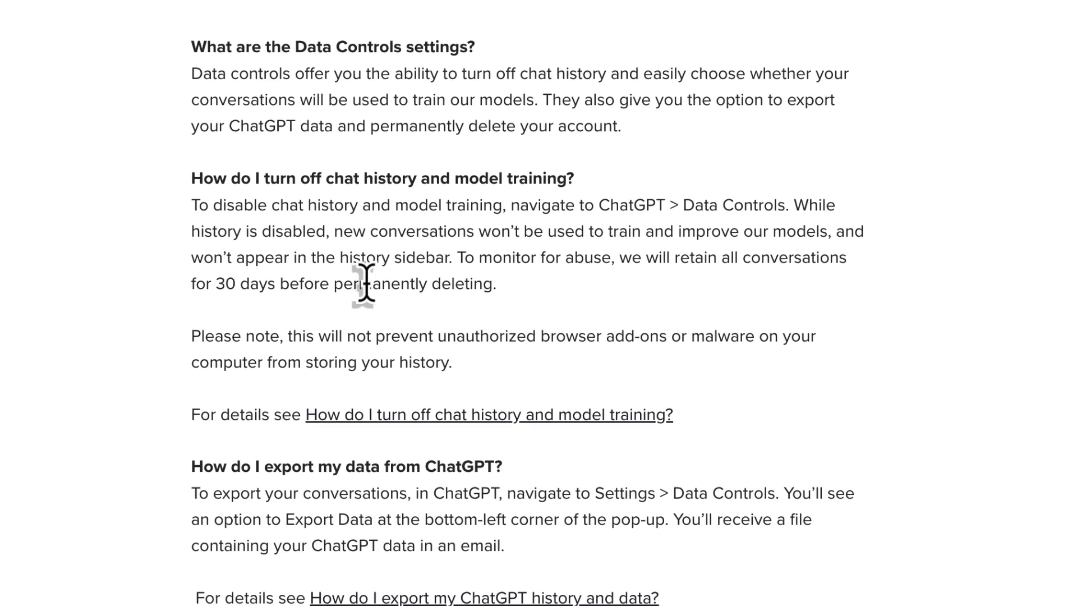
scroll(365, 283, down, 2)
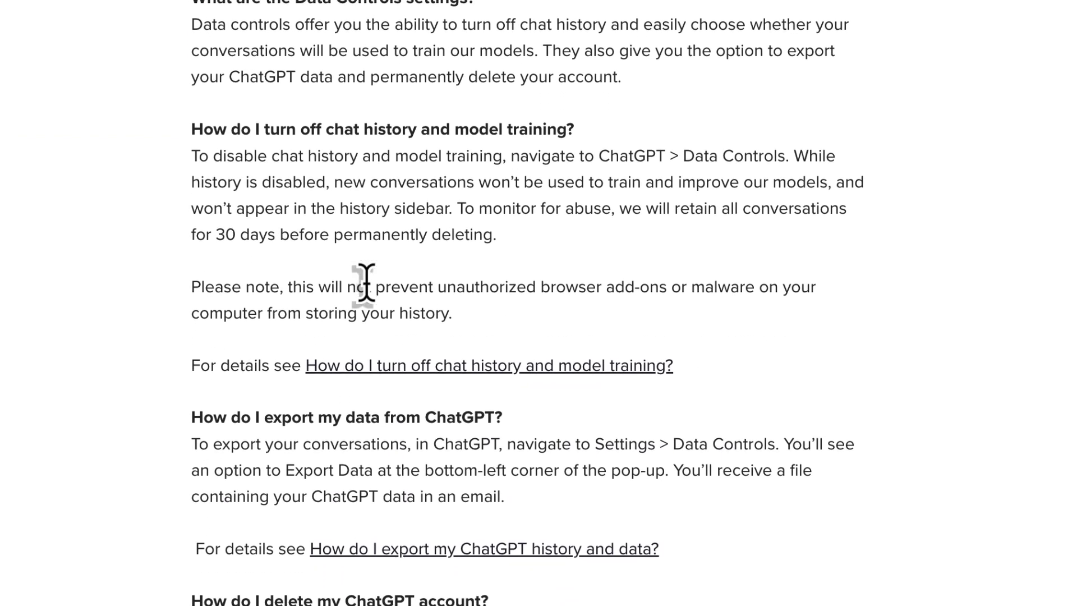
scroll(365, 283, down, 2)
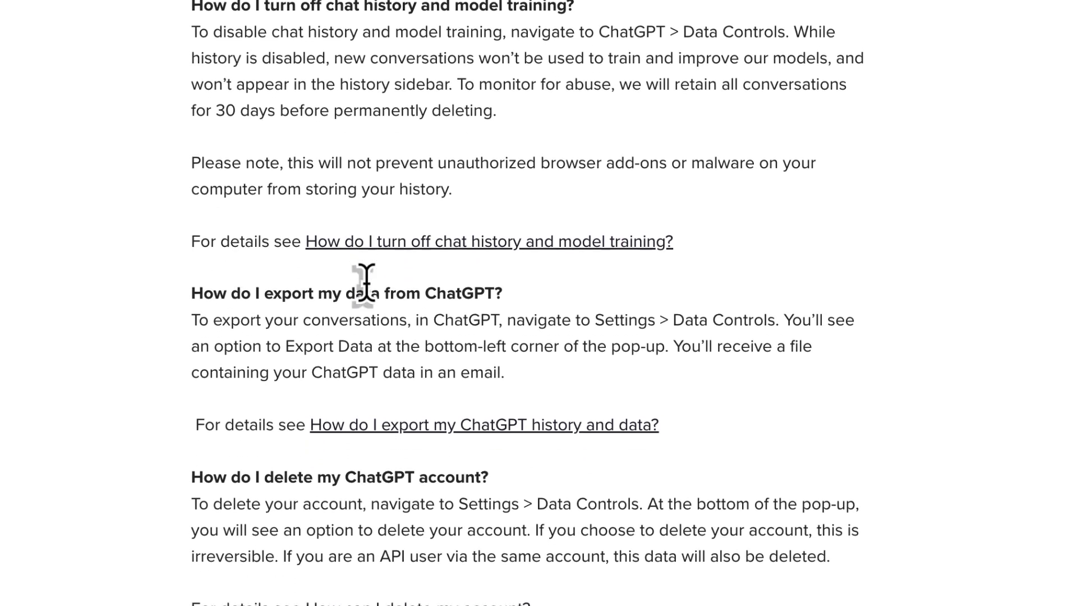
scroll(366, 284, down, 4)
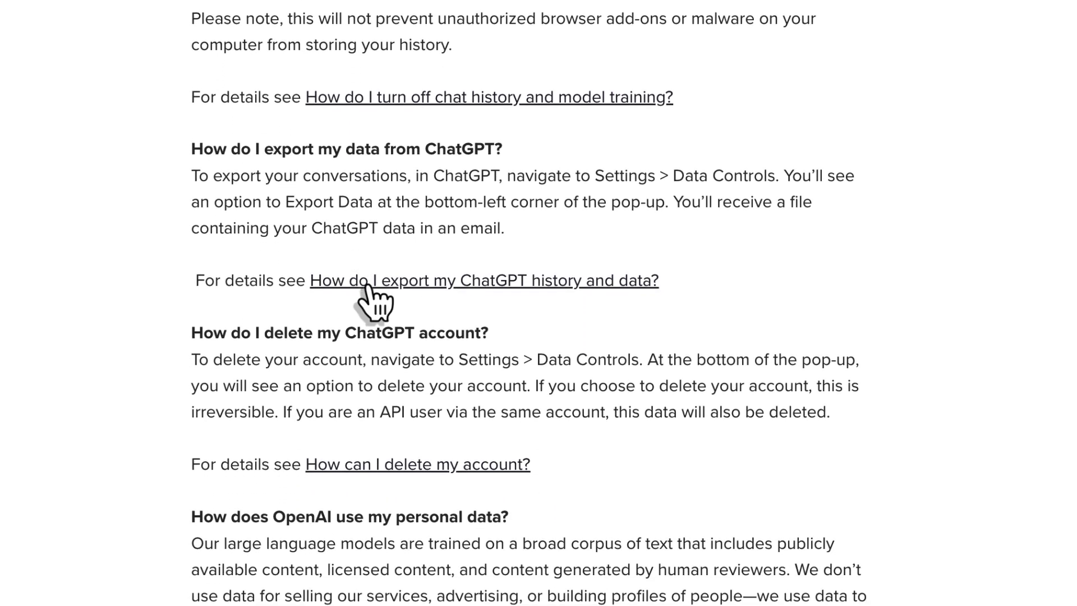
scroll(366, 291, down, 1)
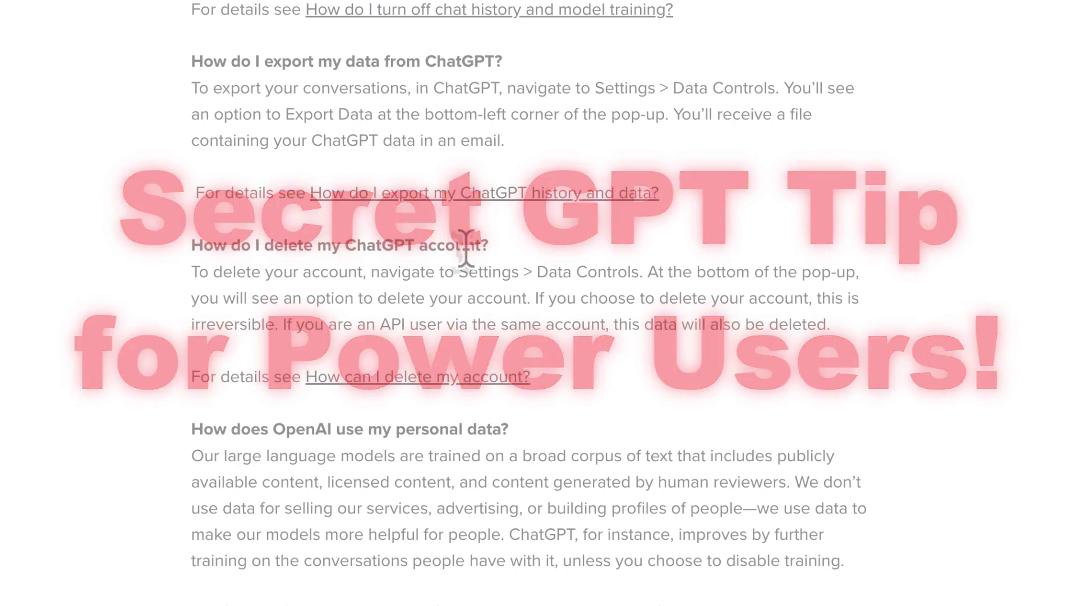
Step: Find the 'keep my history on but disable model training' answer and follow its 'this form' link
scroll(461, 245, down, 2)
scroll(461, 245, down, 1)
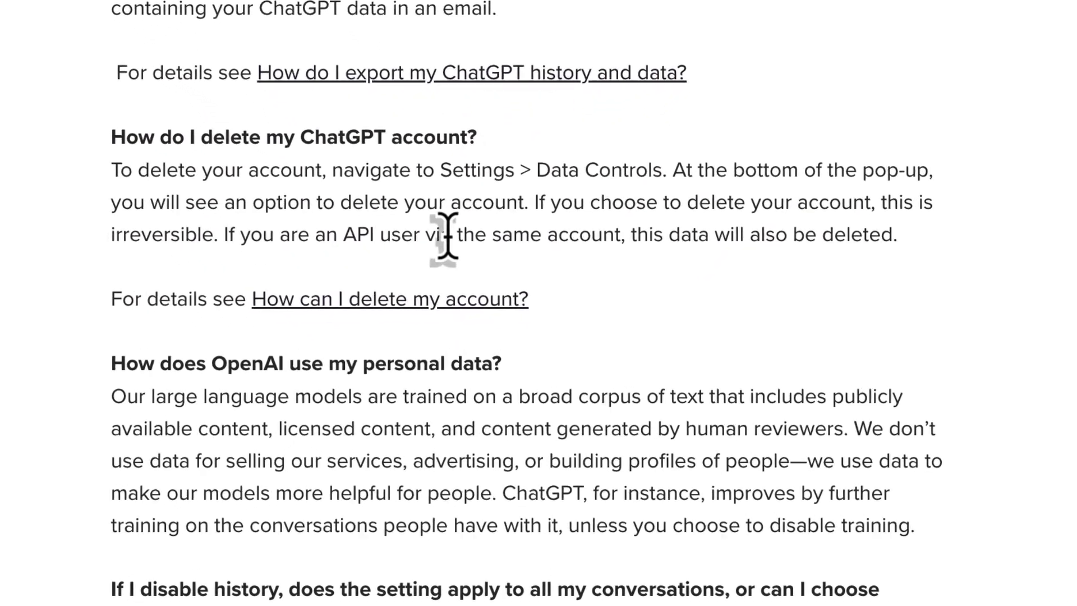
scroll(432, 224, down, 15)
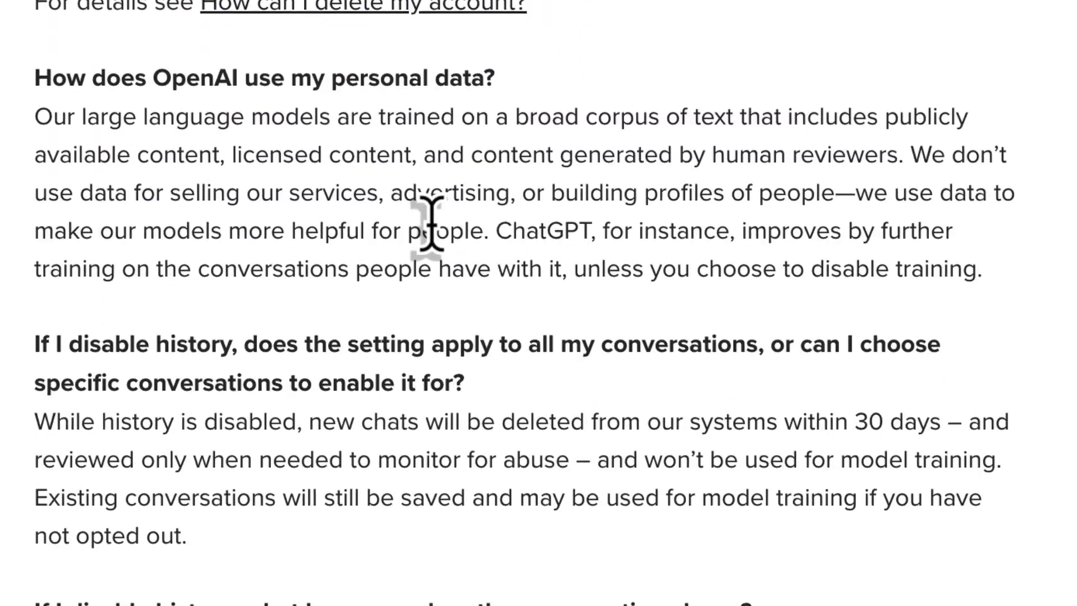
scroll(432, 224, down, 5)
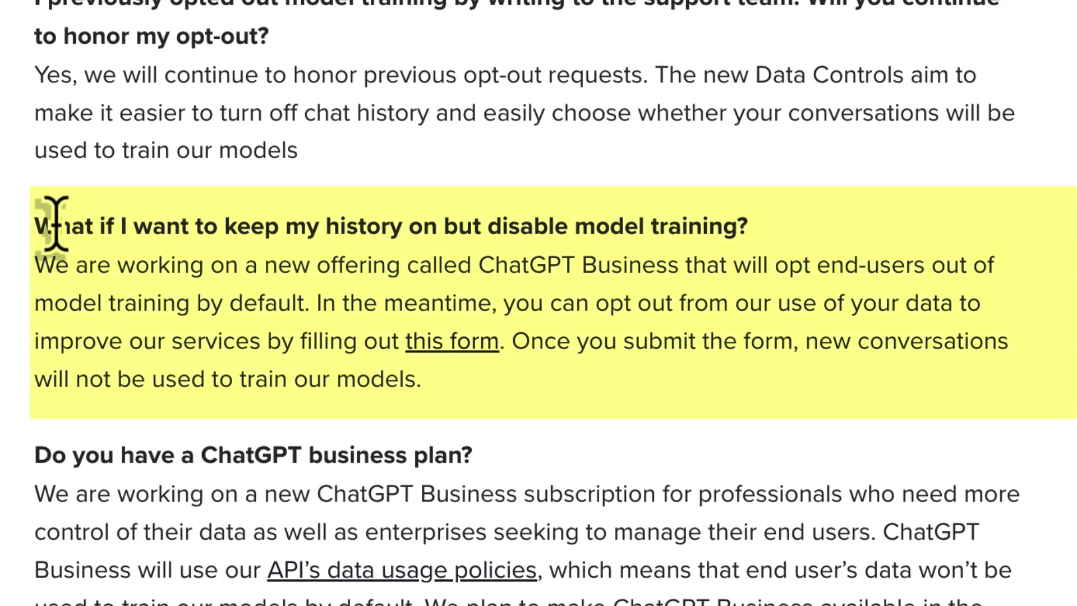
drag(39, 225, 621, 420)
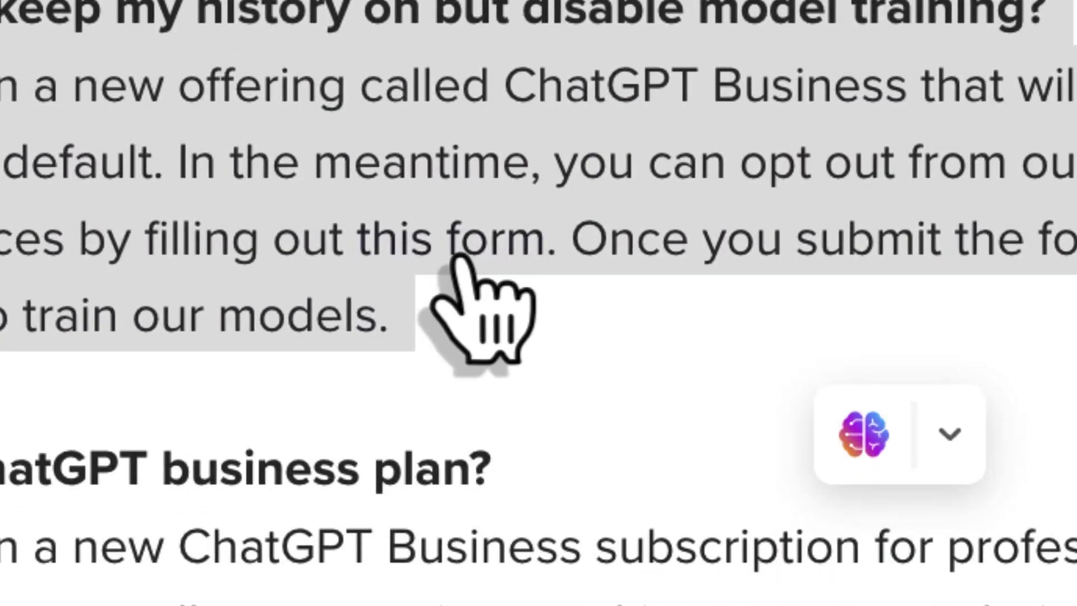
click(471, 252)
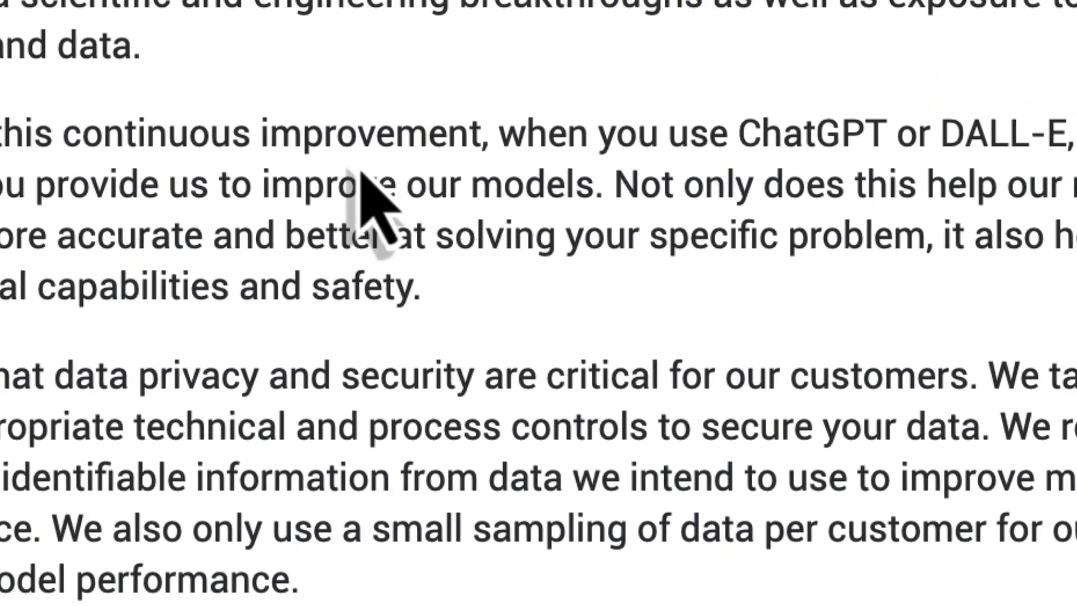
Step: Scroll the User Content Opt Out Request form down to the required Email question
scroll(395, 321, down, 1)
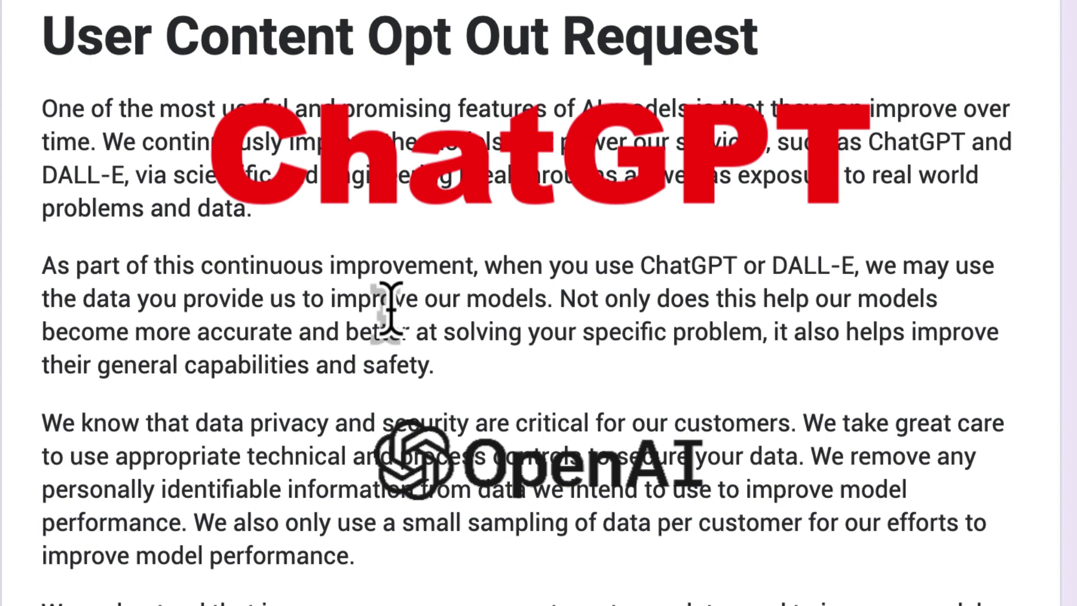
scroll(392, 308, down, 4)
scroll(391, 308, down, 7)
scroll(395, 320, down, 3)
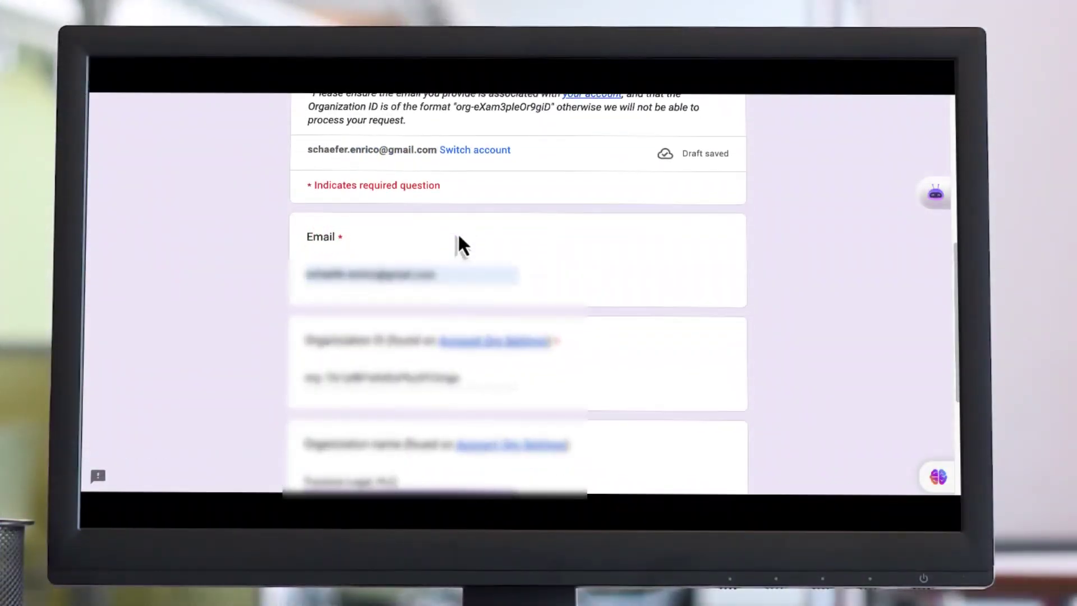
scroll(457, 235, down, 2)
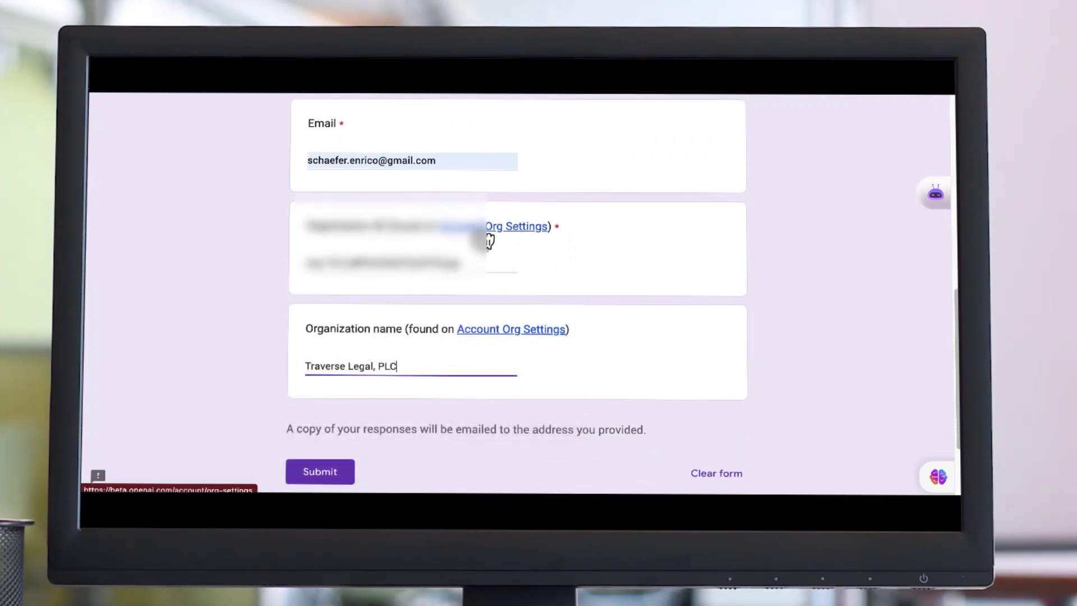
Step: Check the entered Email answer, dismiss its autofill suggestions and scroll down to Submit
click(418, 162)
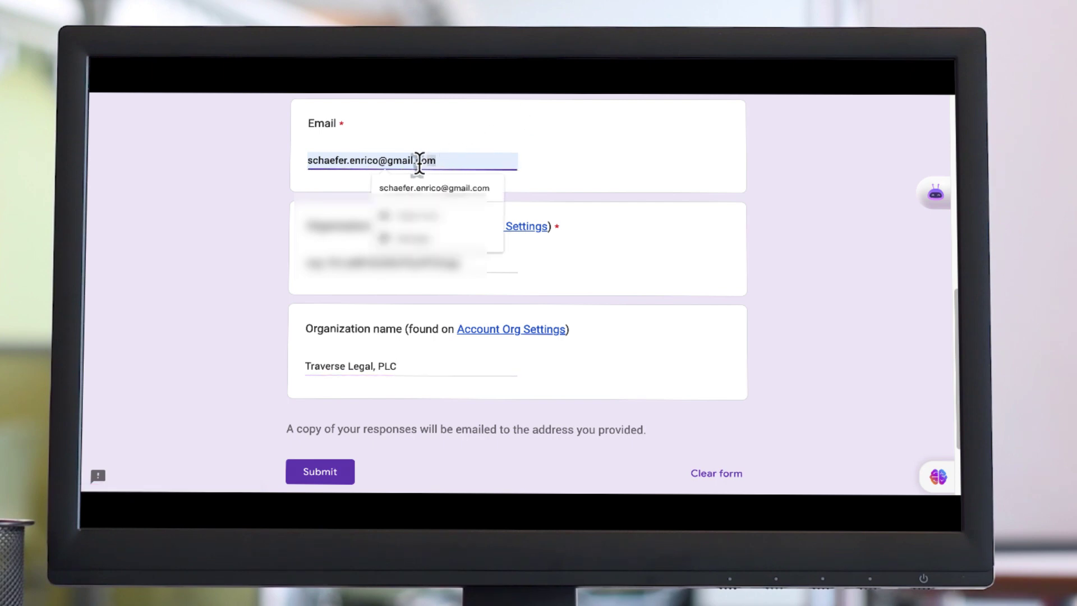
click(255, 190)
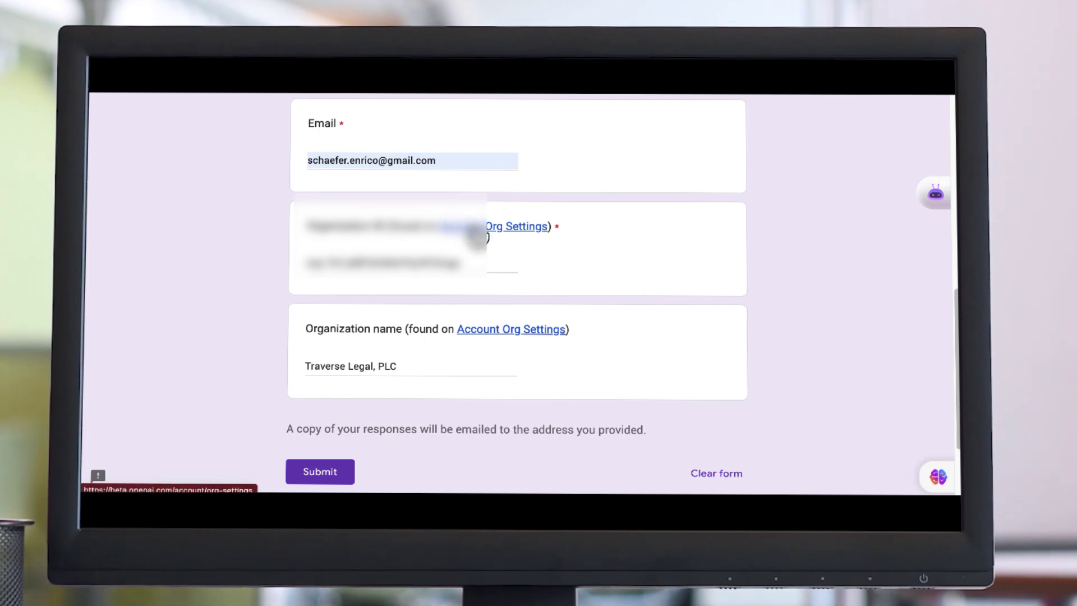
scroll(435, 271, down, 1)
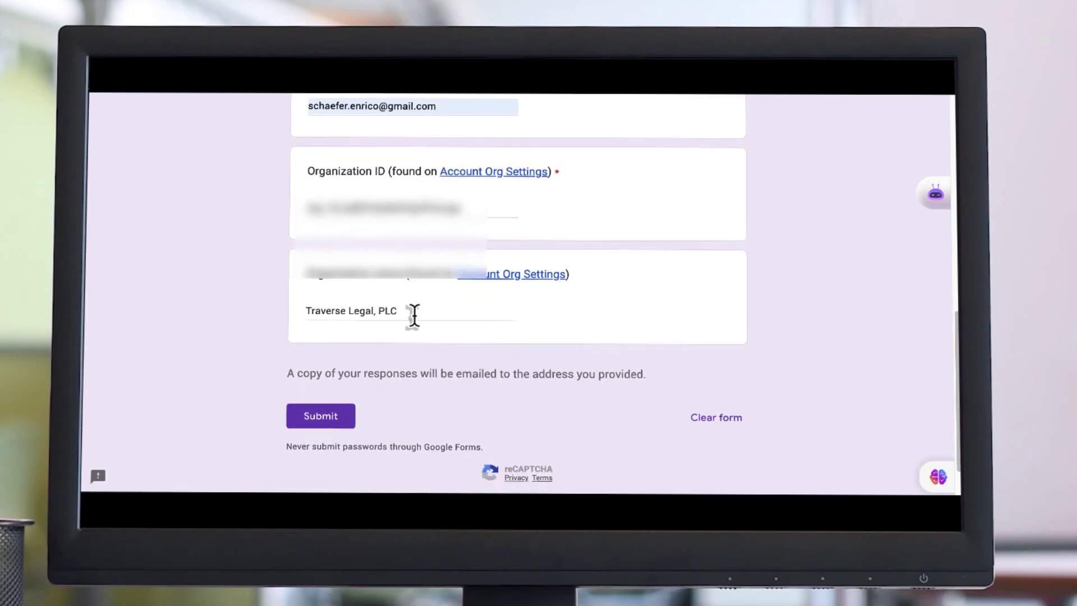
Step: Submit the opt-out request and mark the six traffic-light tiles in the reCAPTCHA challenge
click(321, 418)
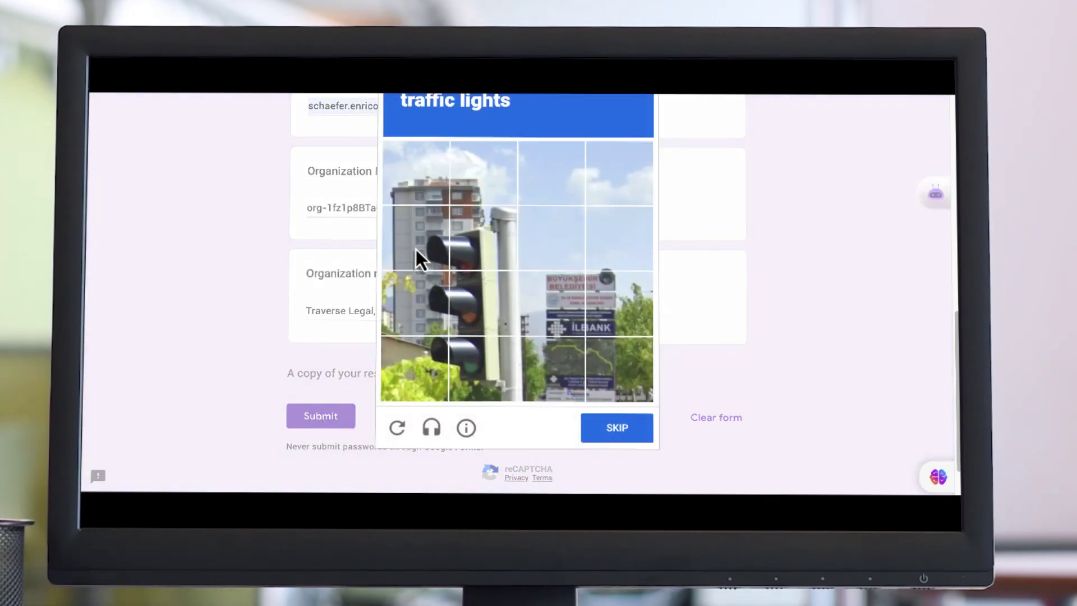
click(416, 249)
click(475, 251)
click(483, 278)
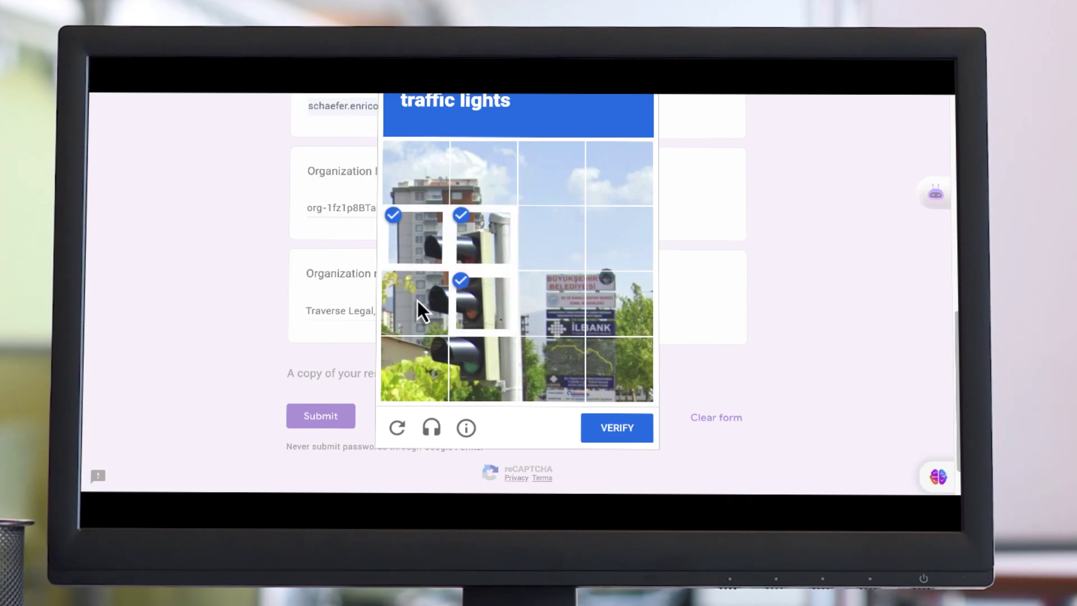
click(416, 298)
click(432, 372)
click(482, 362)
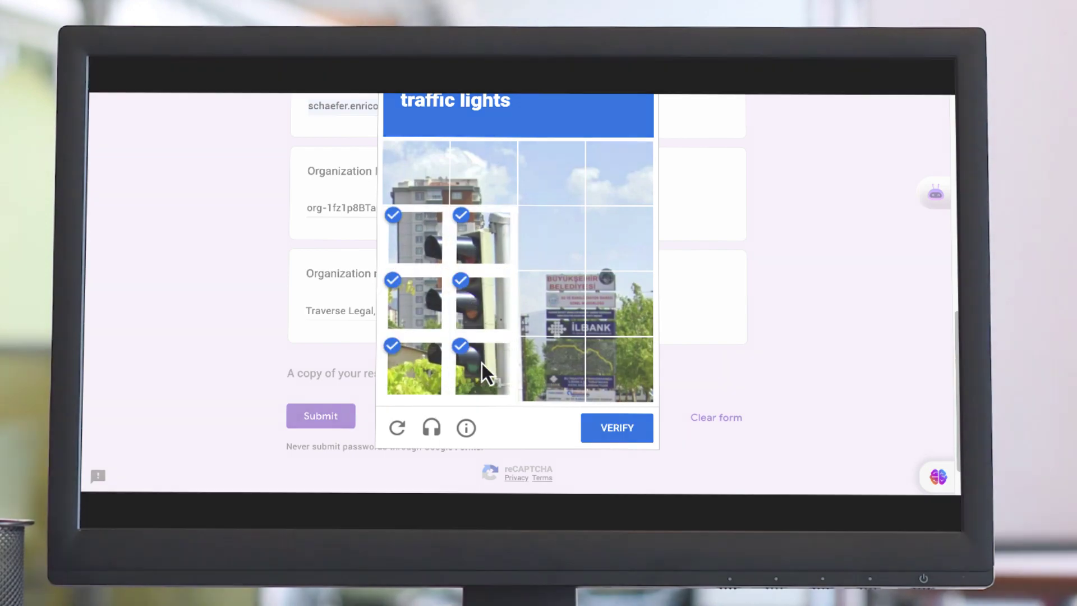